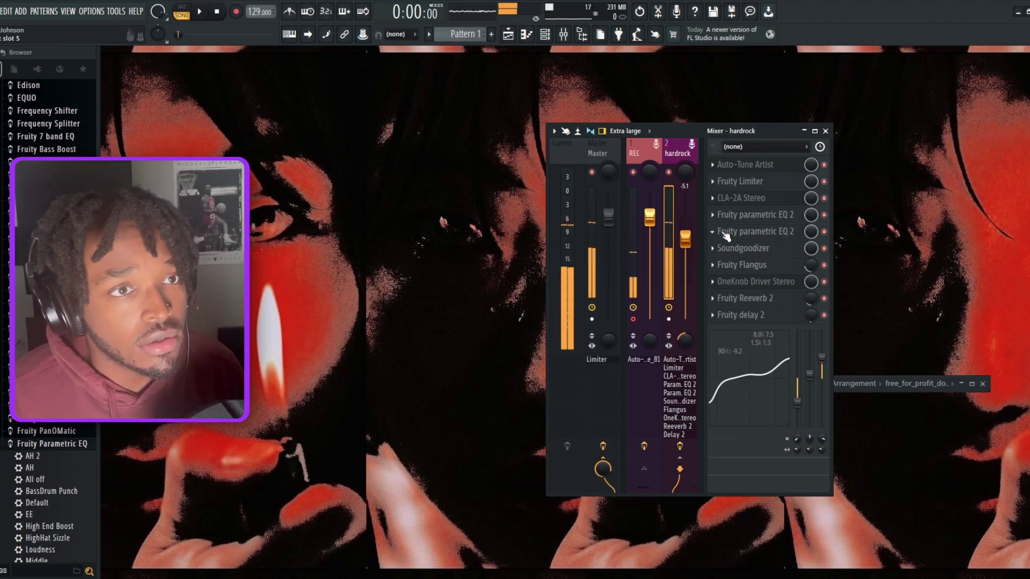
Inspect the OneKnob Driver Stereo and CLA-2A Stereo plugins in the hardrock track's effect chain.
click(777, 281)
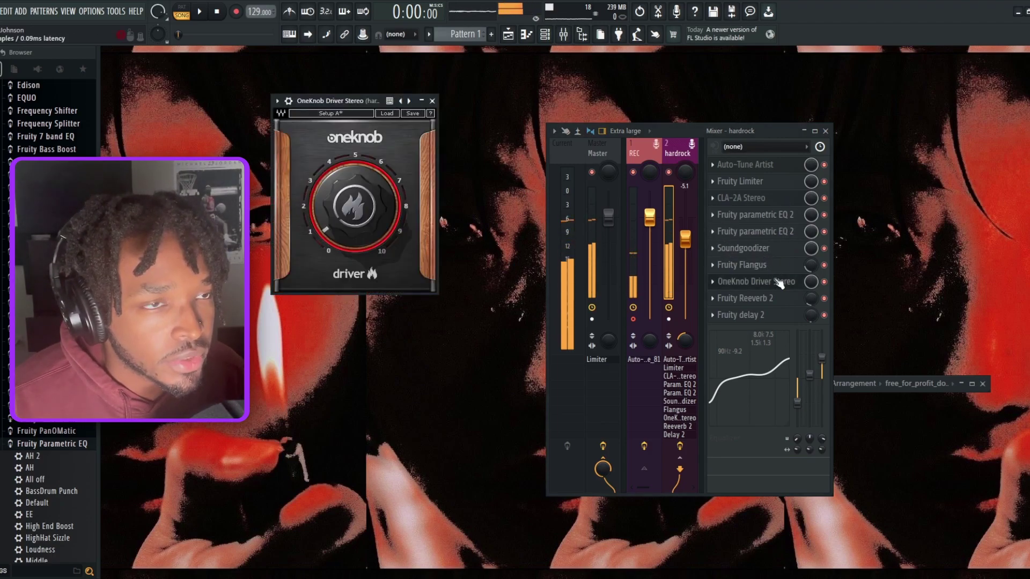
click(778, 283)
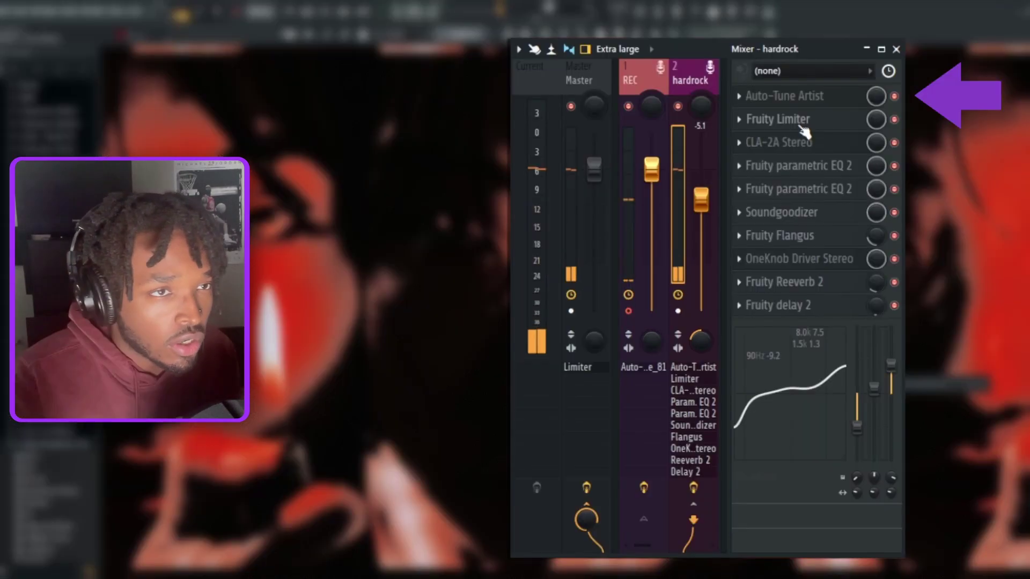
click(829, 147)
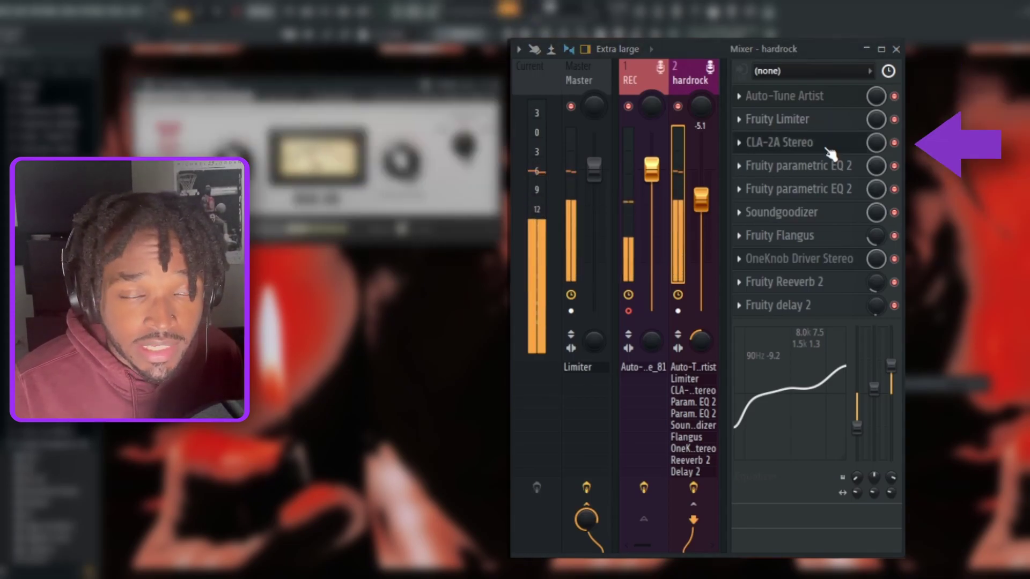
click(496, 86)
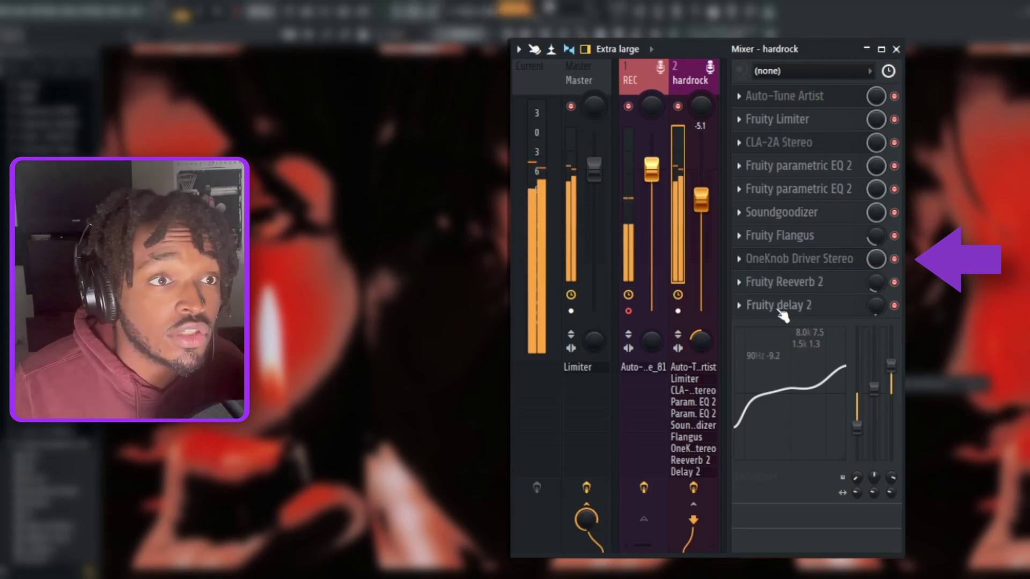
click(852, 284)
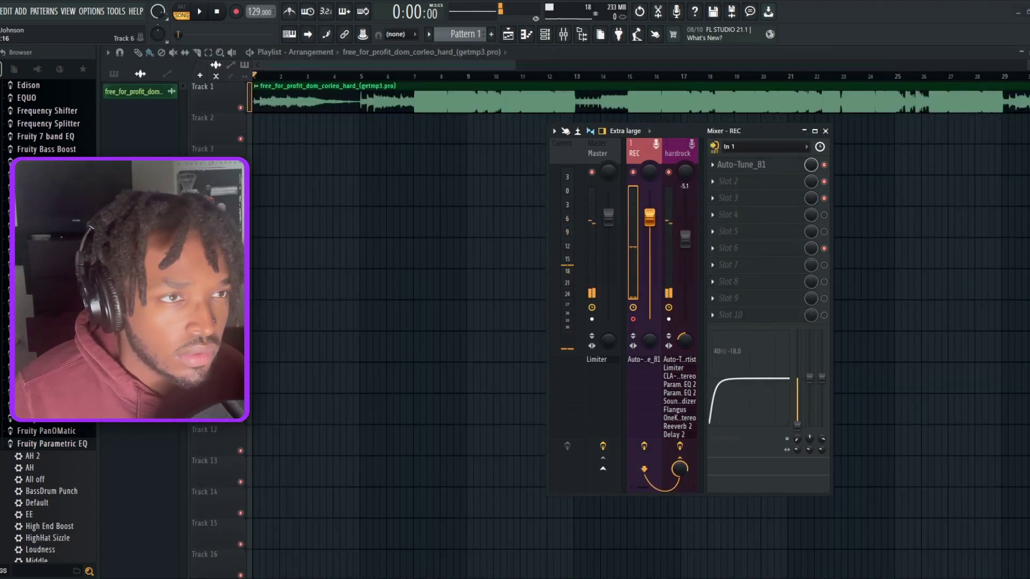
Preview the beat, and record a vocal take onto Track 2 starting just before bar 5.
click(803, 131)
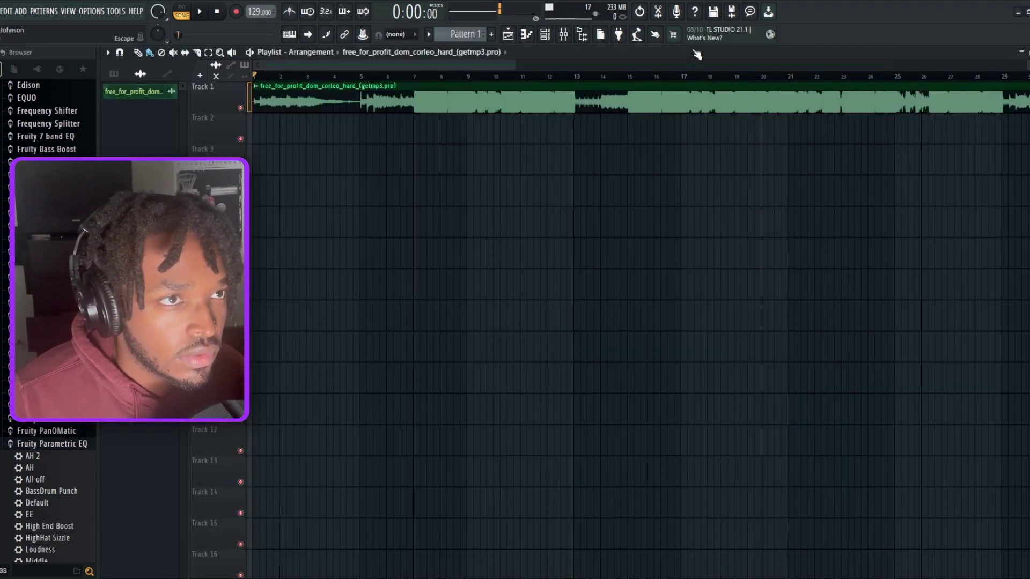
click(362, 77)
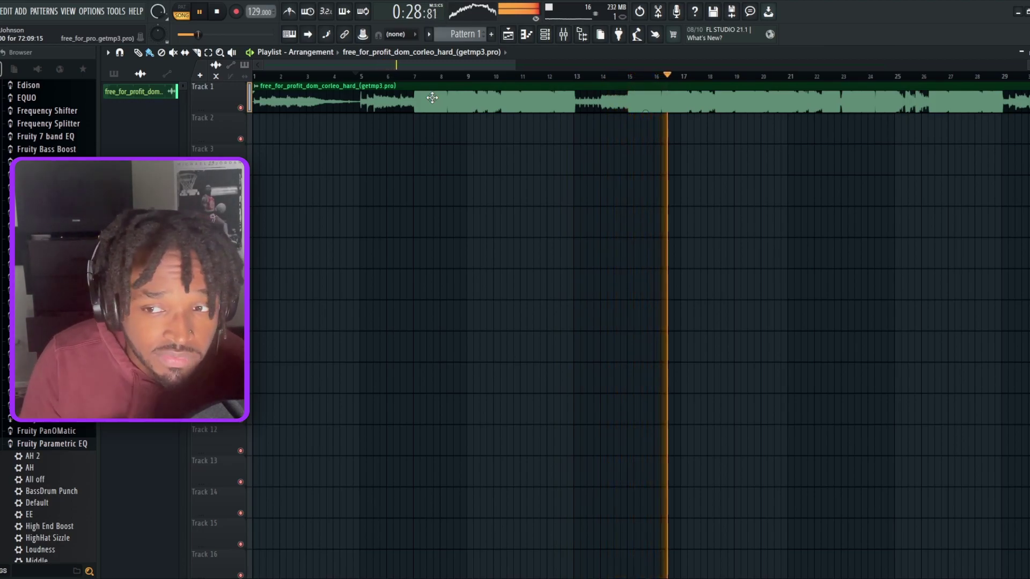
key(space)
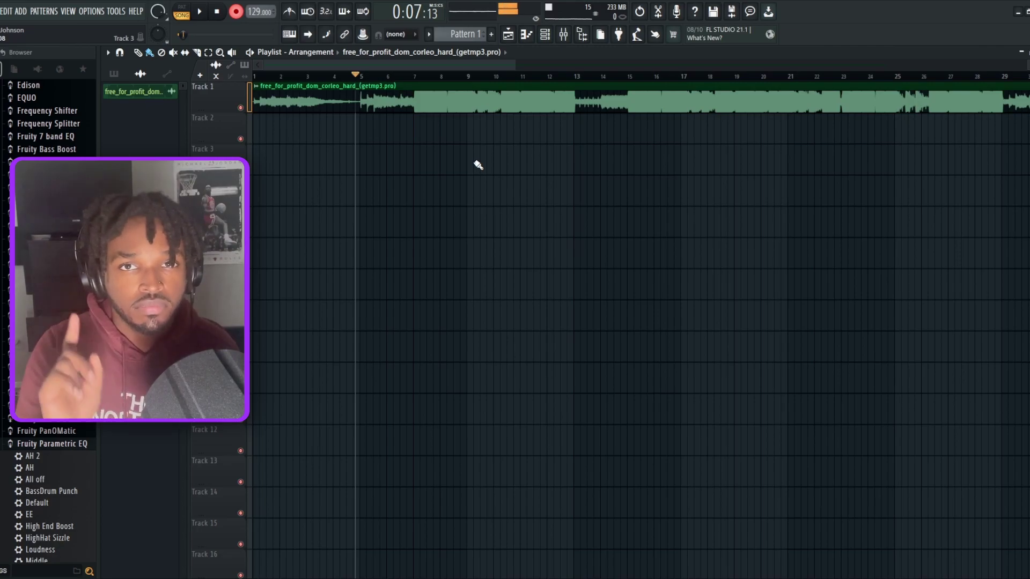
key(space)
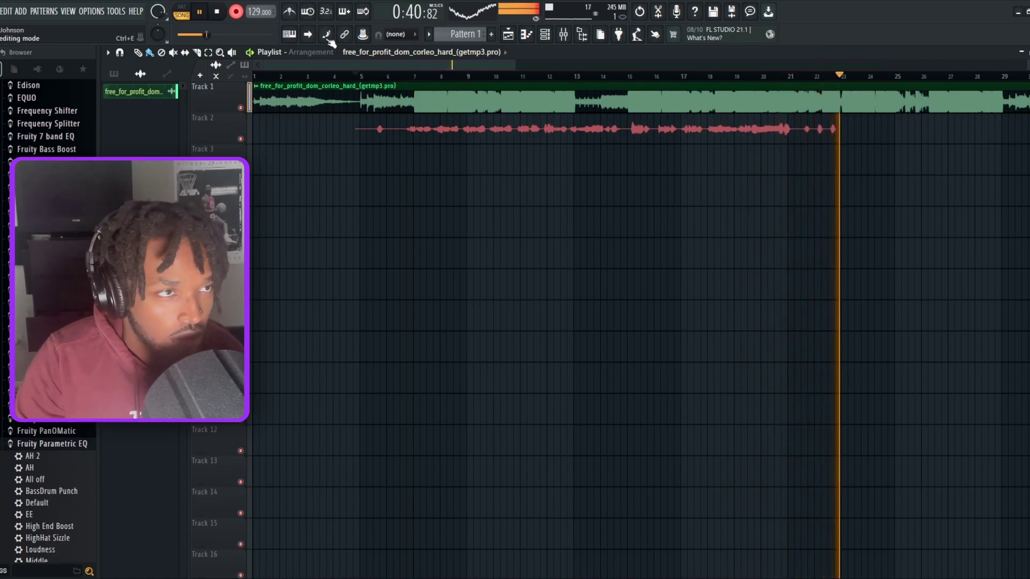
key(space)
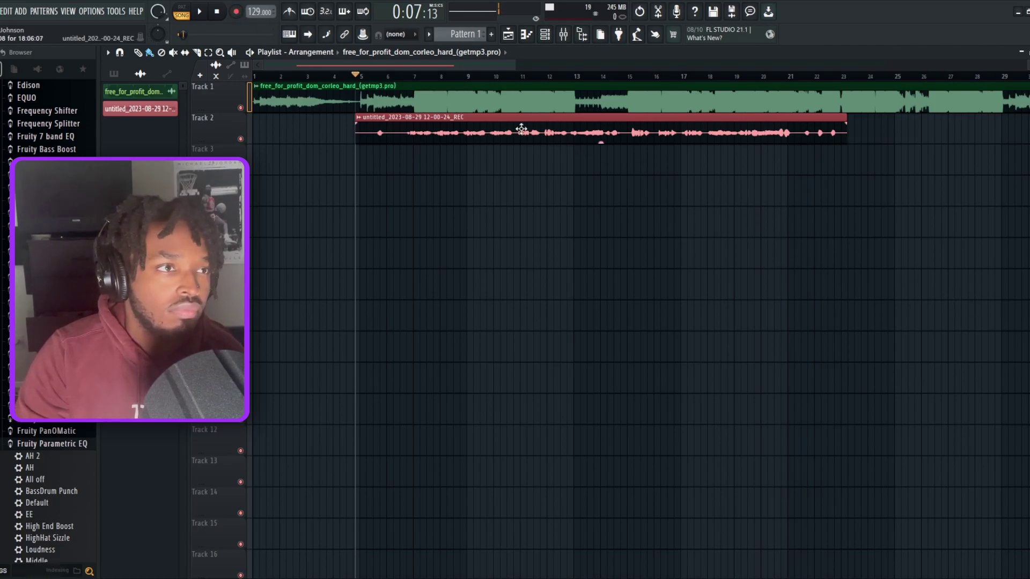
Play the recorded vocal with the beat from about bar 7 while checking the hardrock and REC mixer tracks.
click(410, 77)
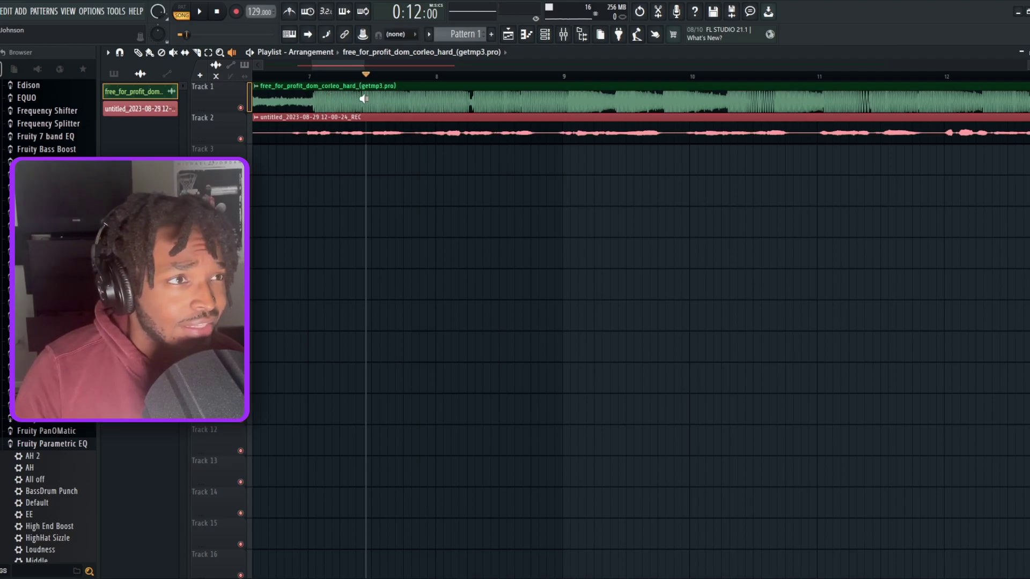
right_click(324, 100)
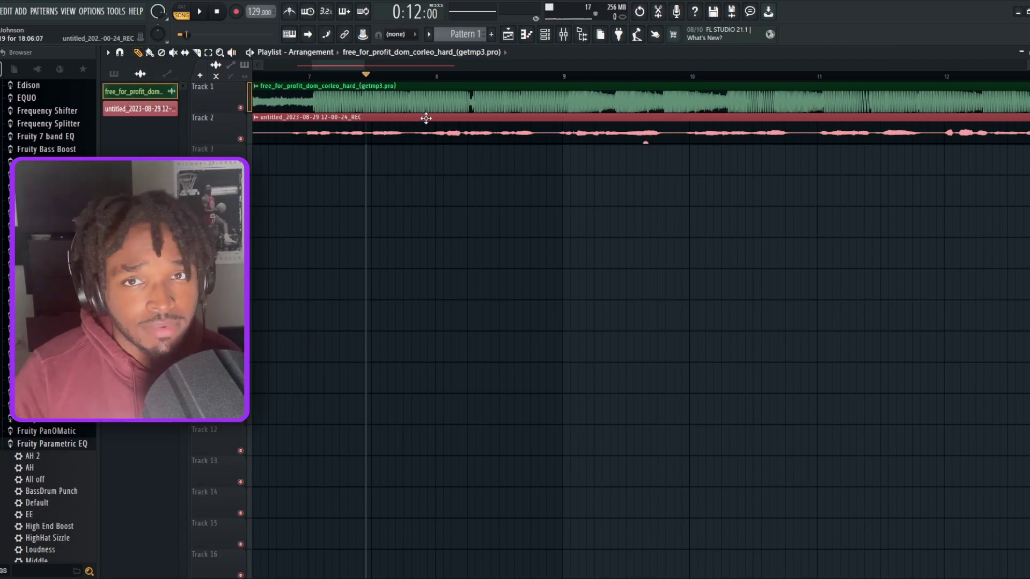
key(space)
key(F9)
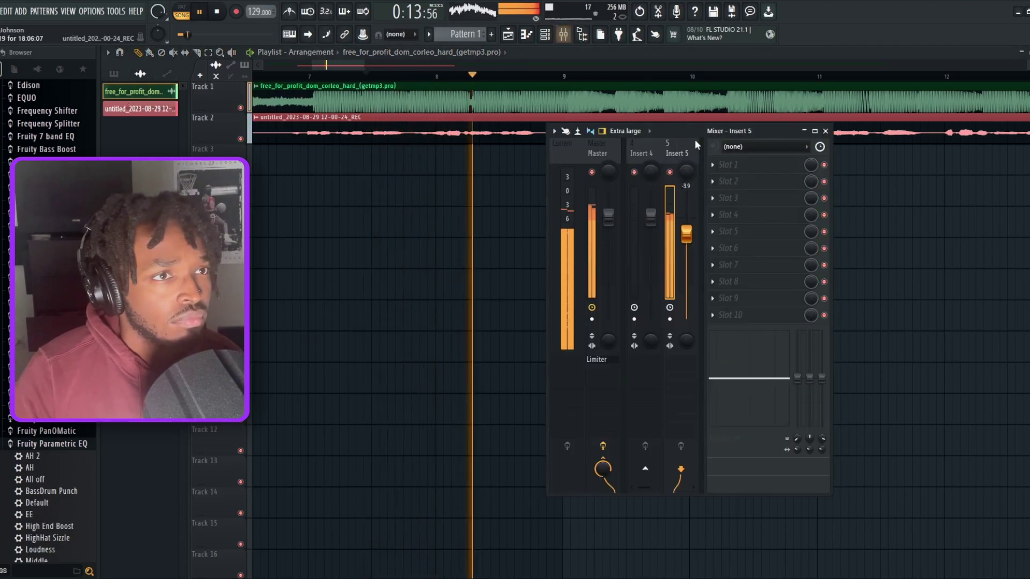
key(Left)
key(Left)
key(Left)
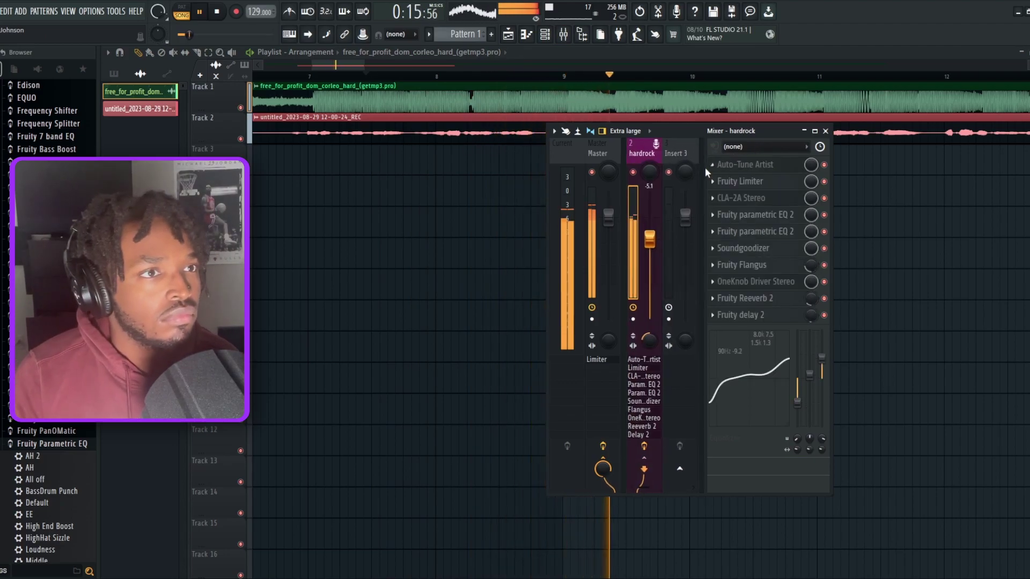
key(Left)
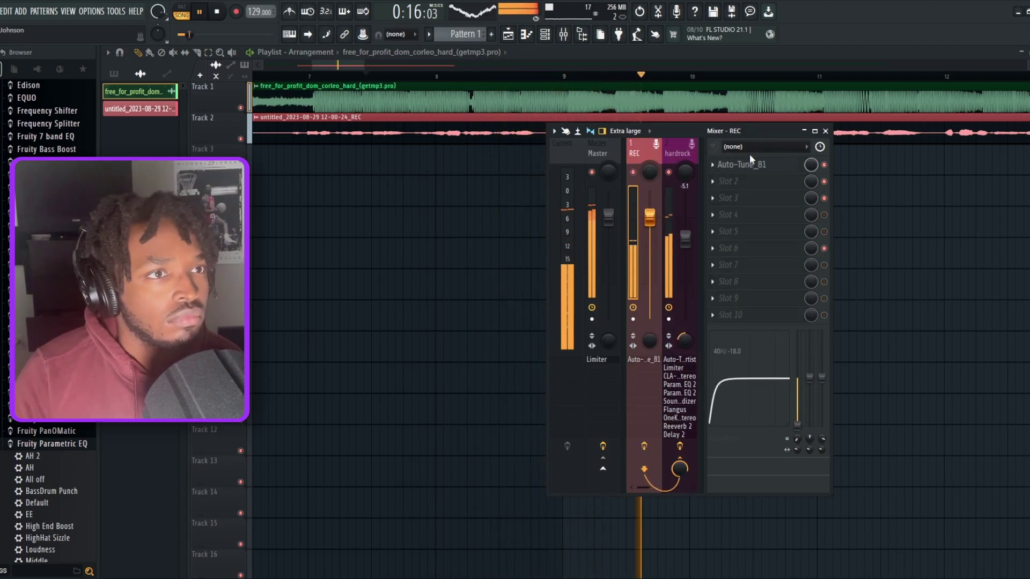
click(824, 132)
scroll(618, 128, down, 5)
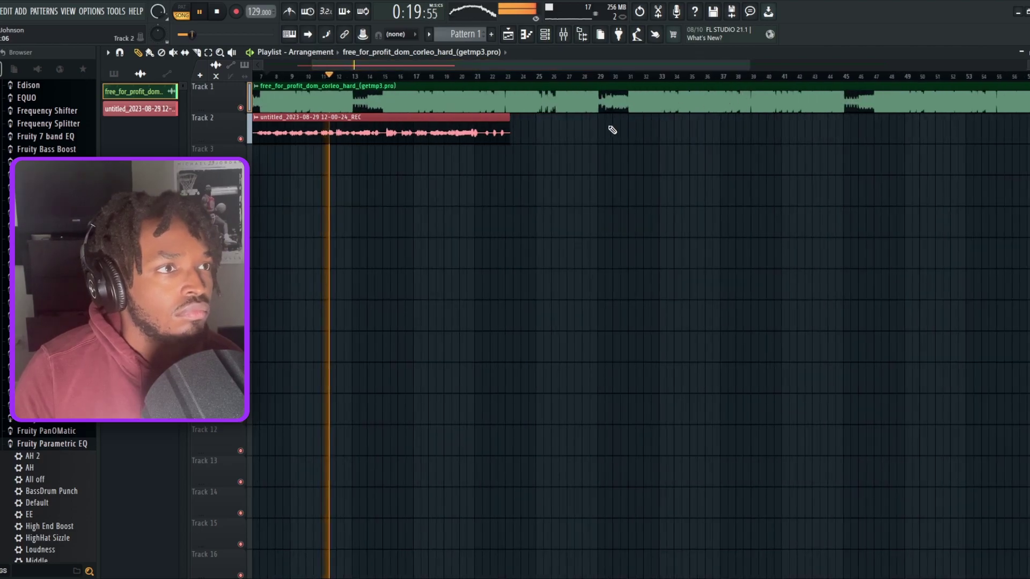
key(space)
Maximize the hardrock track's first Fruity parametric EQ 2, and reposition band 7 while trying different filter types.
click(564, 37)
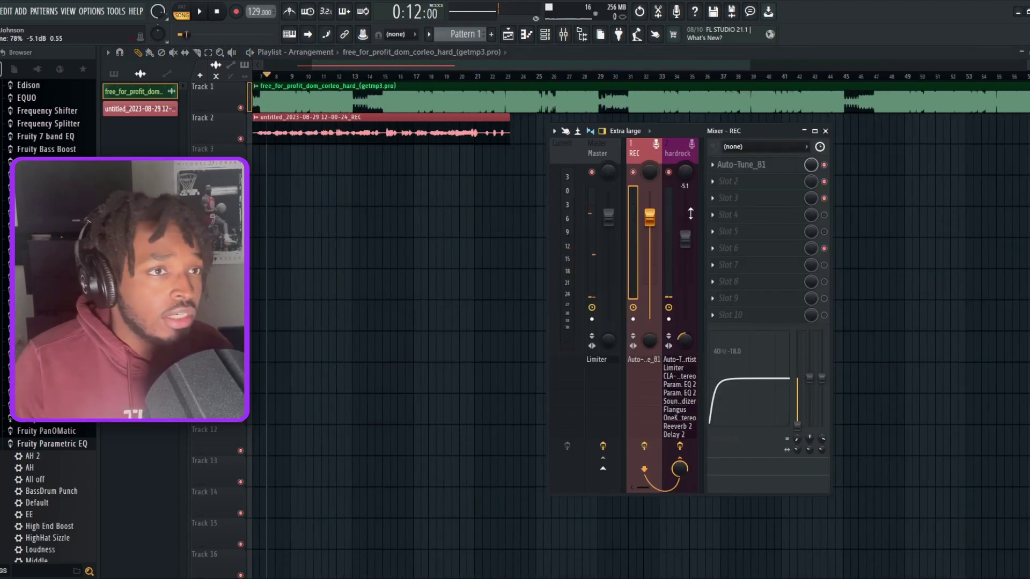
click(687, 156)
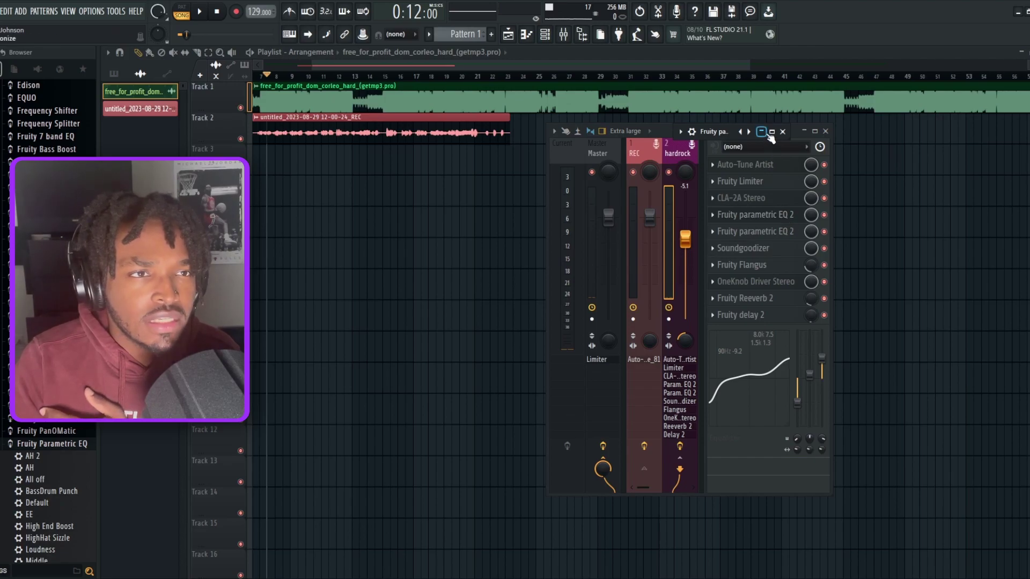
click(771, 132)
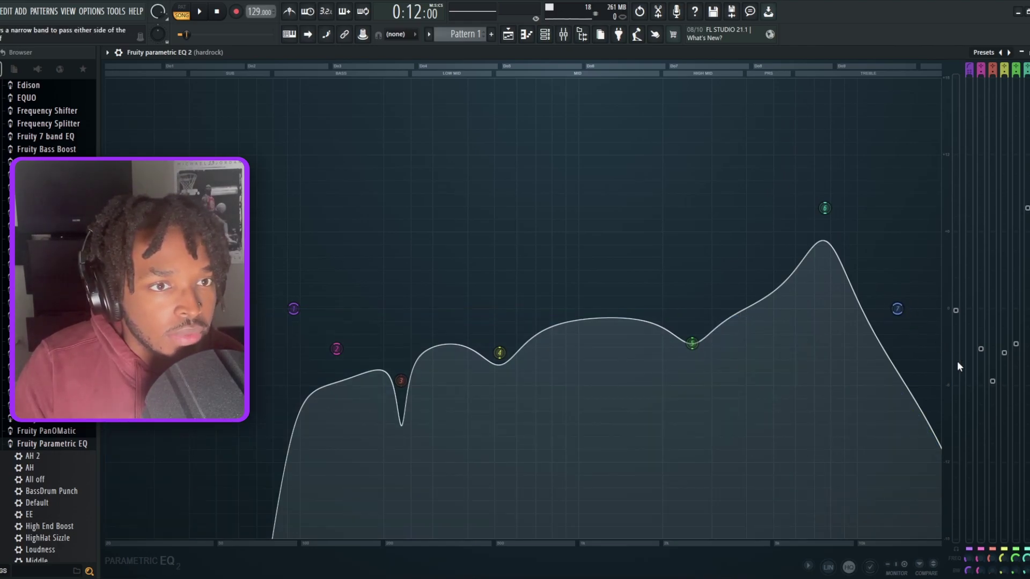
drag(897, 309, 907, 341)
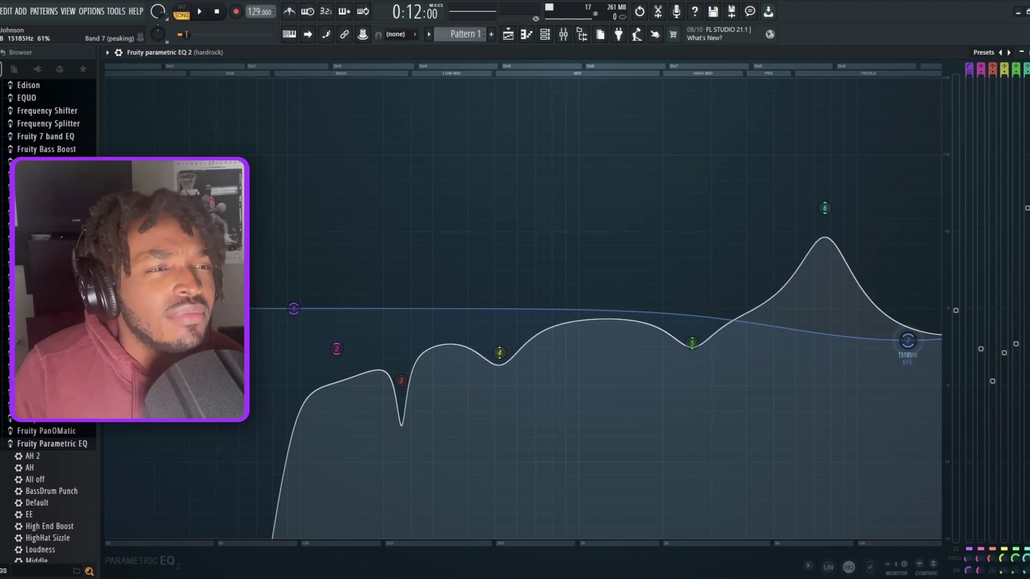
drag(907, 340, 893, 296)
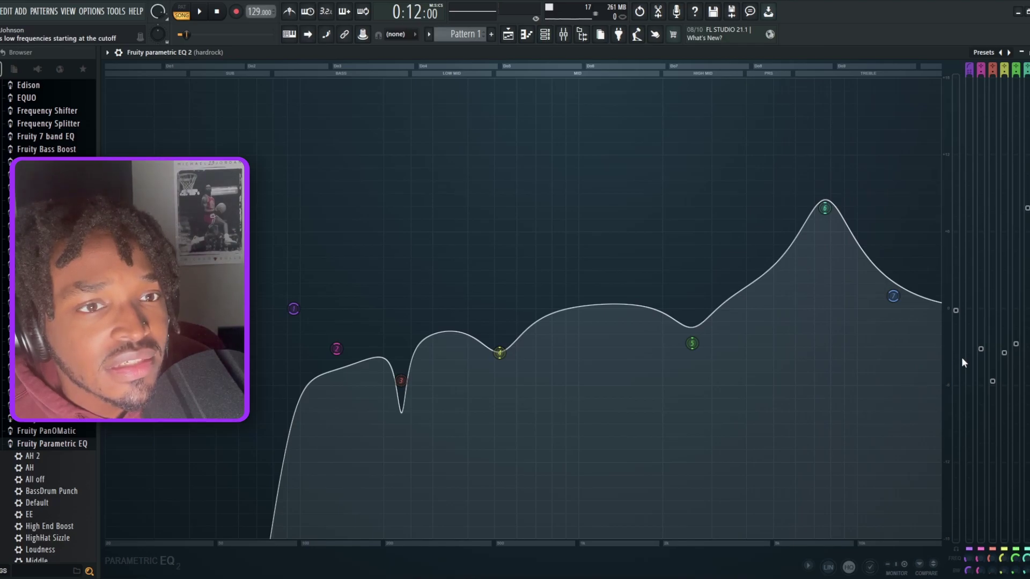
scroll(893, 309, down, 2)
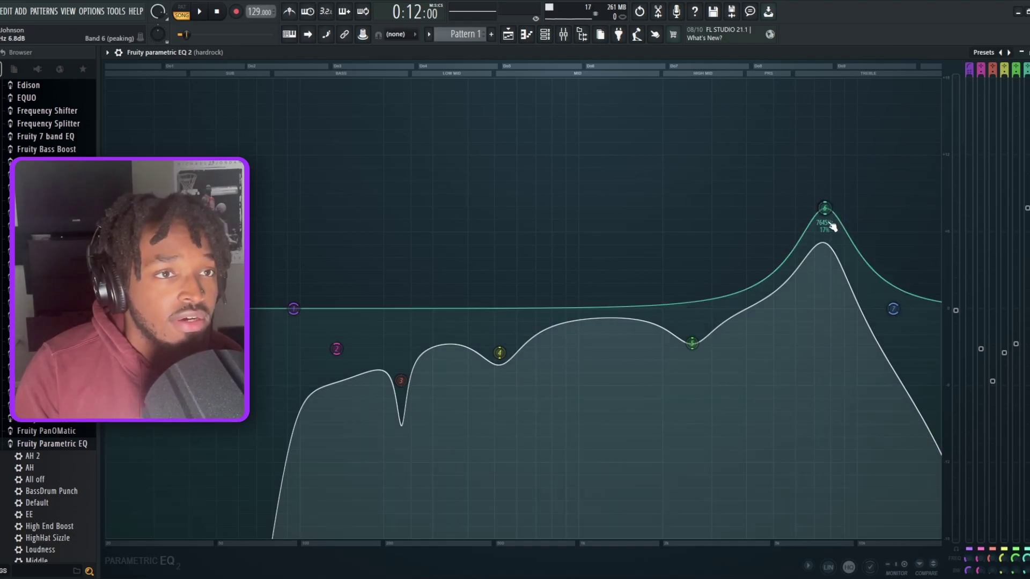
Raise the boost of EQ band 6, move it to about 5996 Hz, and listen to the playback.
drag(833, 226, 813, 149)
drag(810, 165, 795, 167)
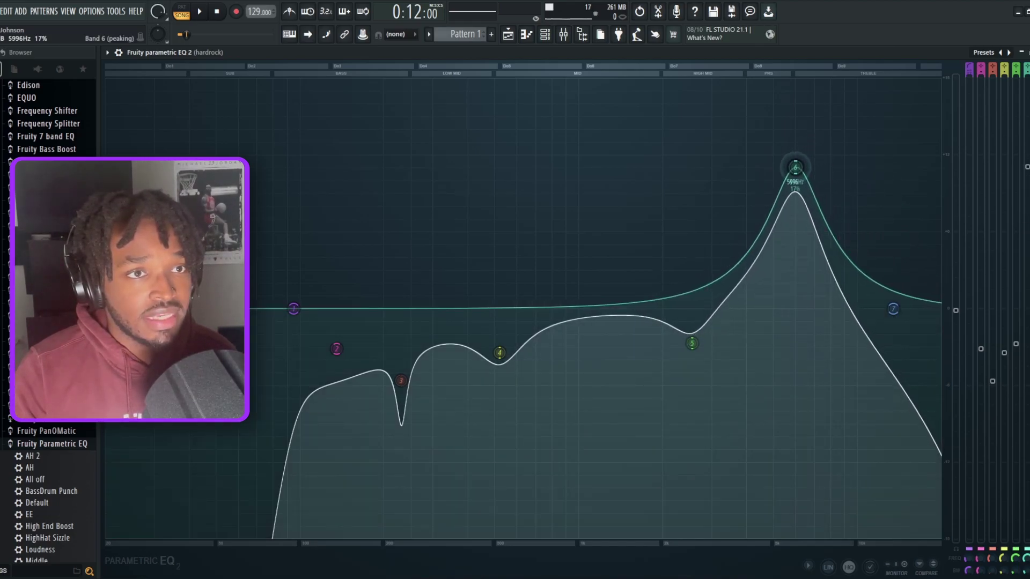
key(space)
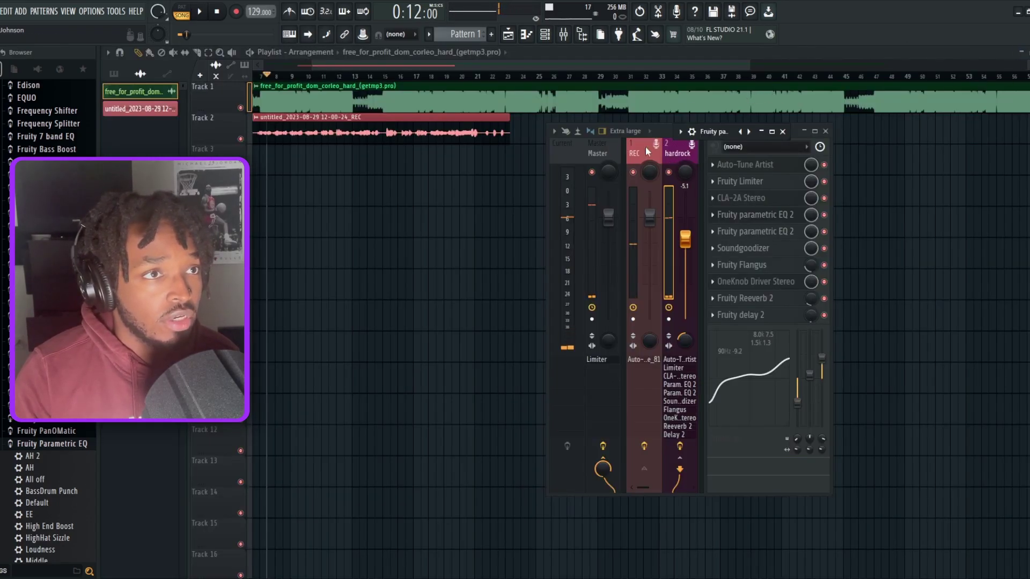
Mute the beat on Track 1 and play the recorded vocal on its own.
click(240, 108)
key(space)
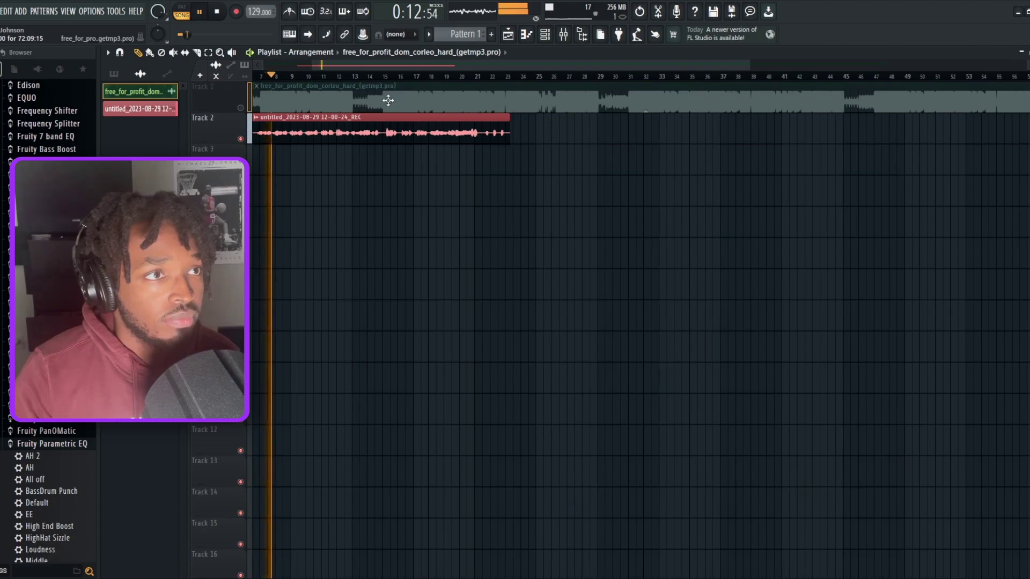
Maximize the mixer and compare the vocal with the hardrock track's first Fruity parametric EQ 2 switched off and on.
click(563, 34)
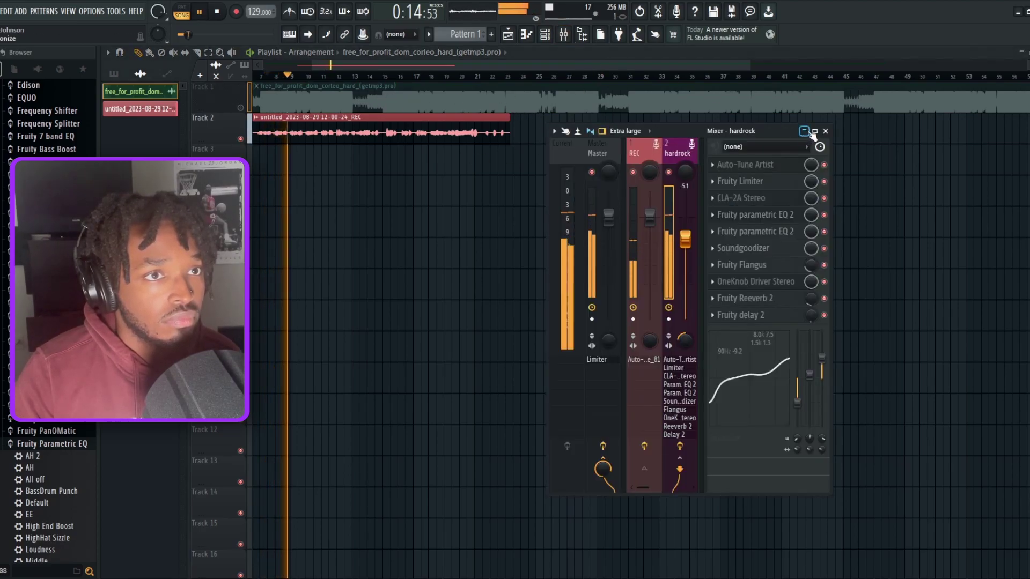
click(815, 130)
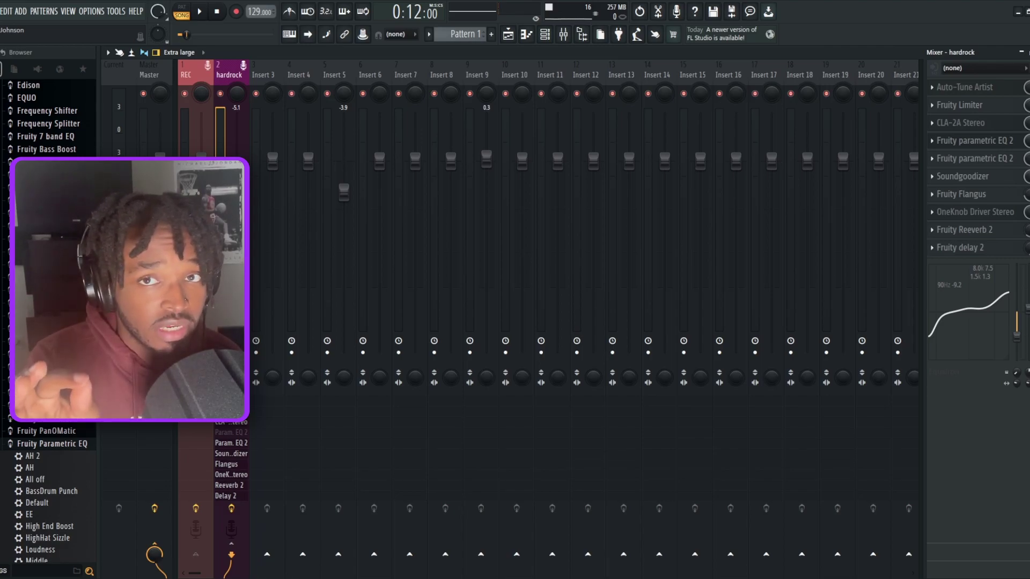
key(space)
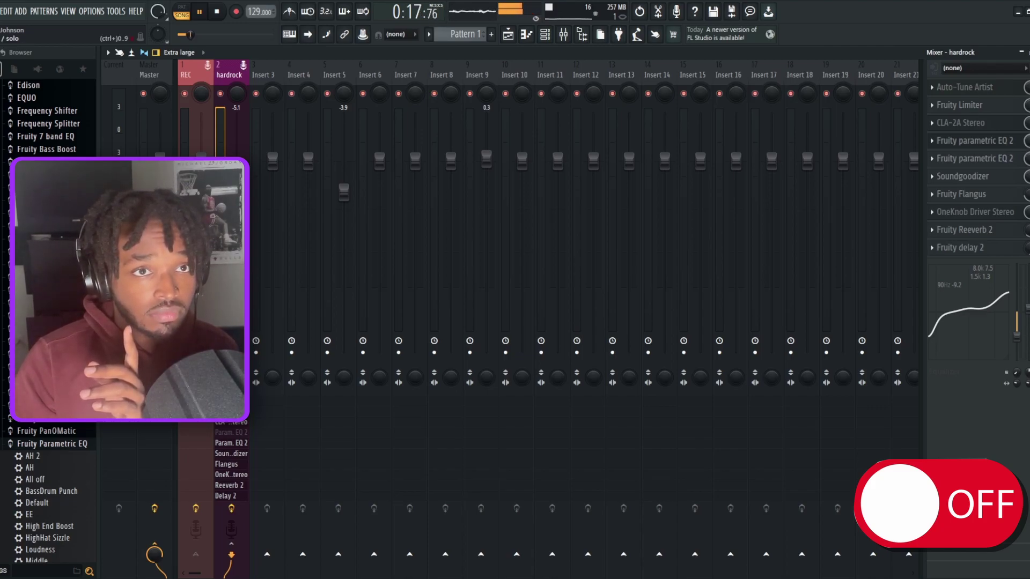
click(1029, 141)
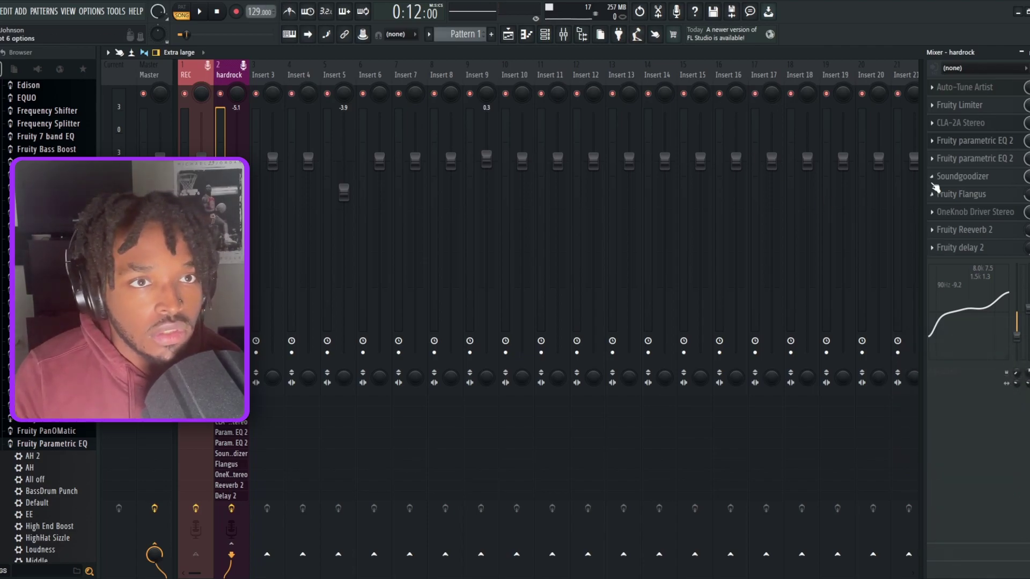
Examine the second Fruity parametric EQ 2 curve and the Soundgoodizer settings on the hardrock track.
click(974, 159)
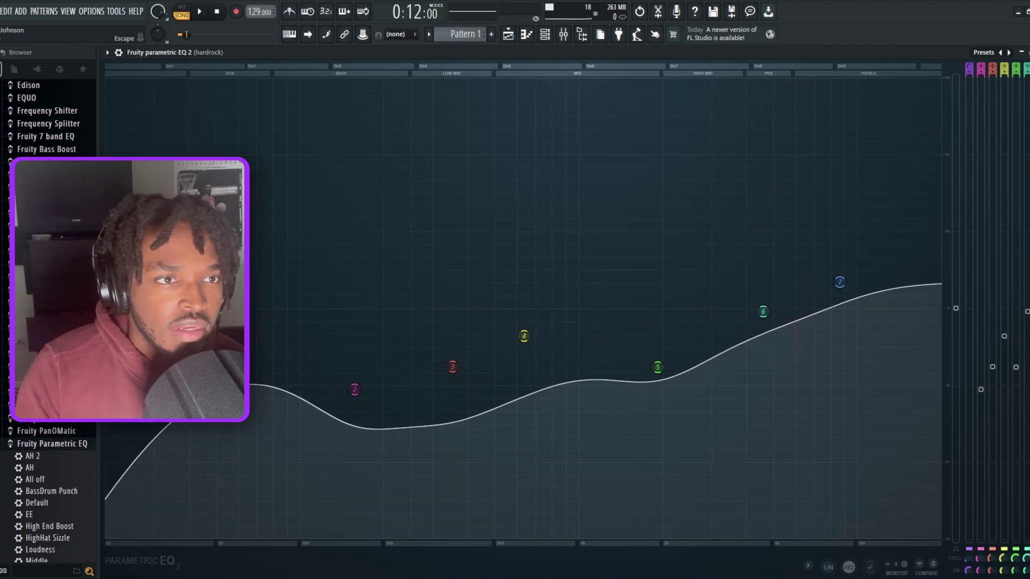
key(Escape)
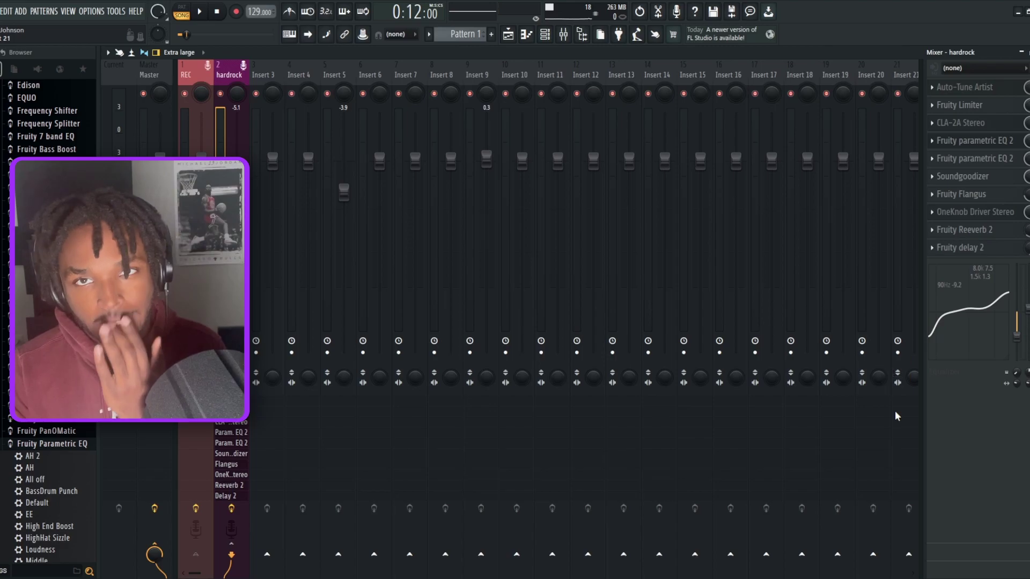
click(974, 180)
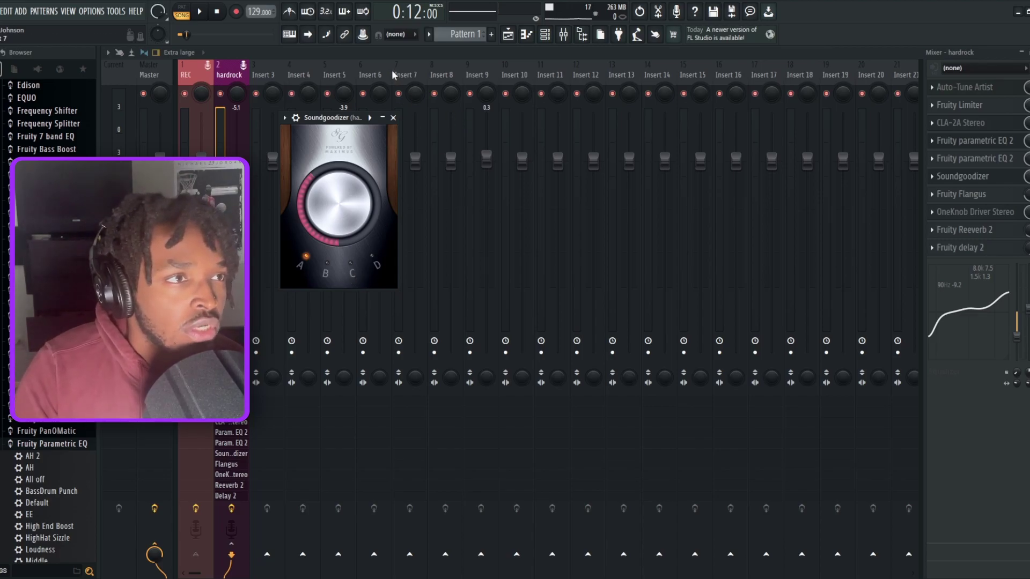
click(393, 118)
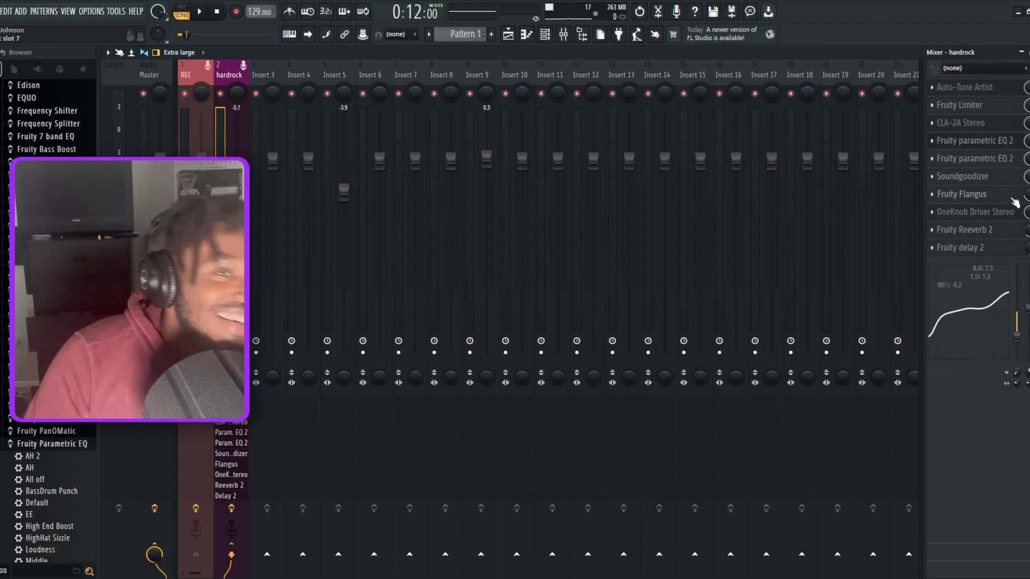
Open the hardrock track's Fruity Flangus, play the solo vocal through it, and close the plugin.
click(989, 197)
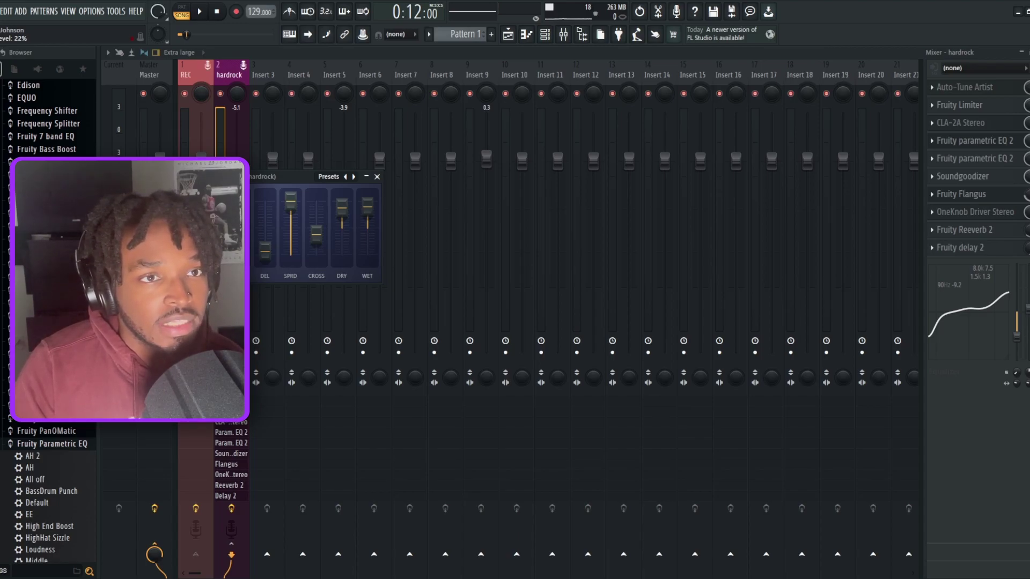
key(space)
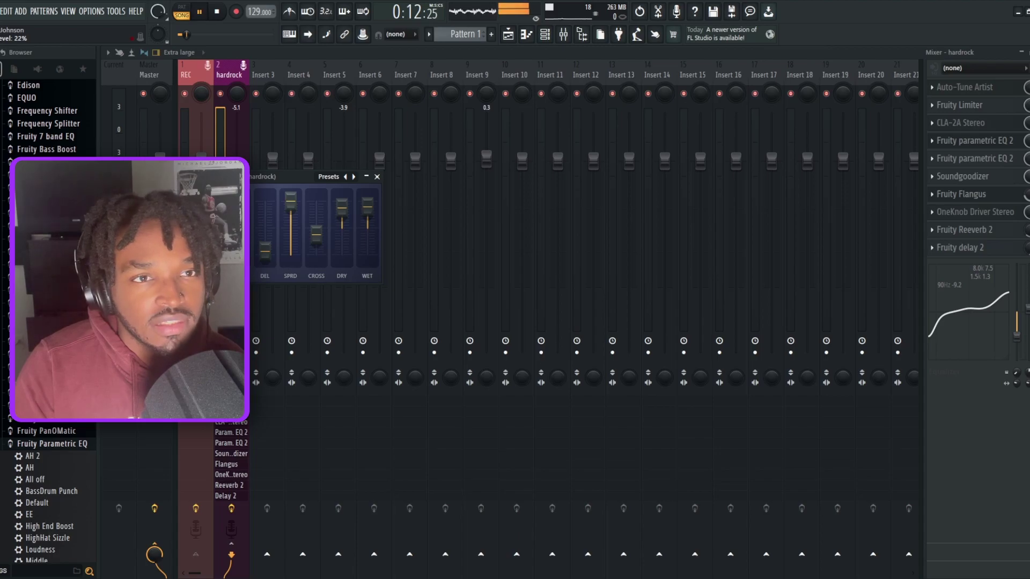
key(Escape)
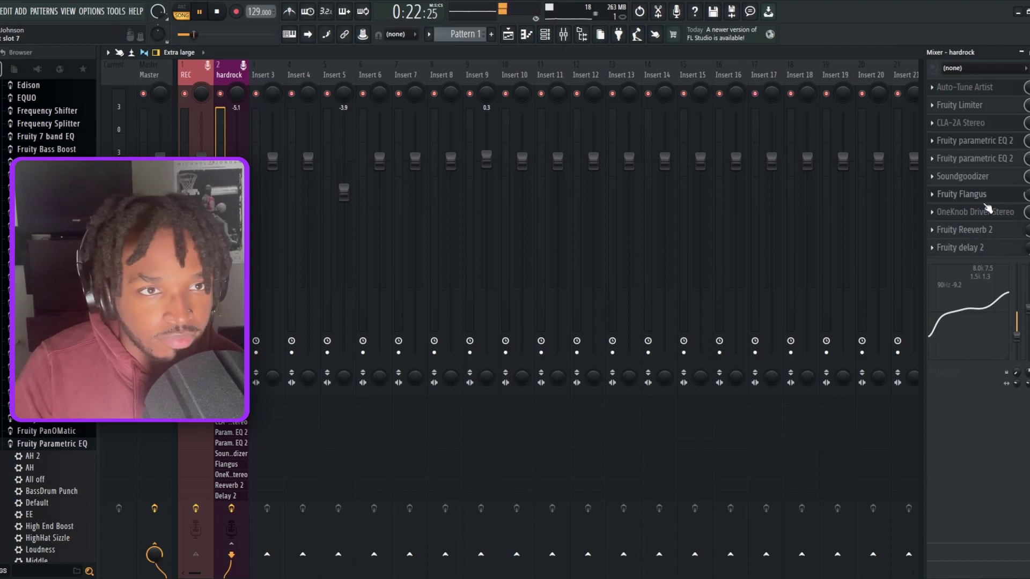
key(space)
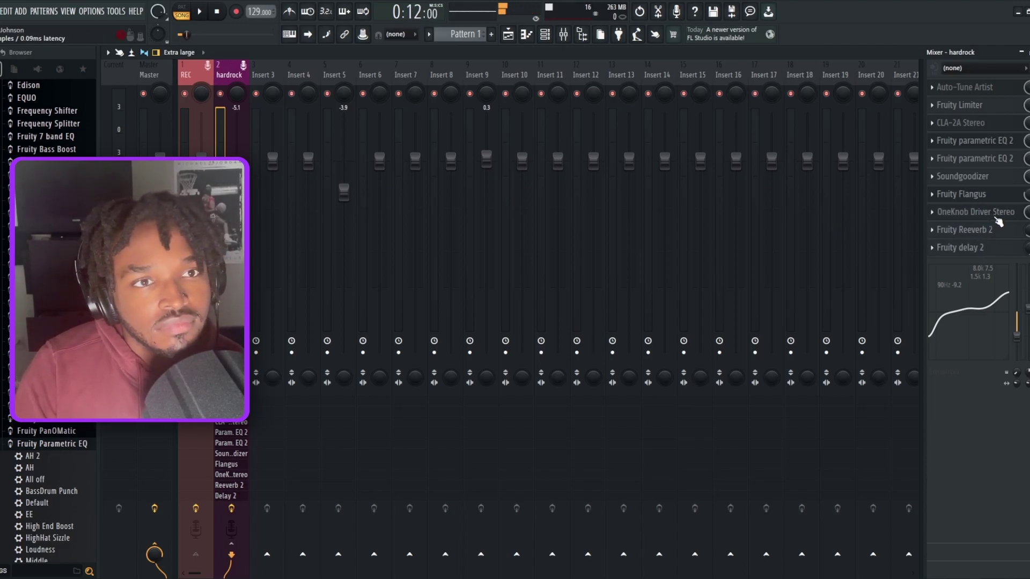
Set the OneKnob Driver Stereo drive on the hardrock track to 0.9 and listen to the vocal.
click(974, 212)
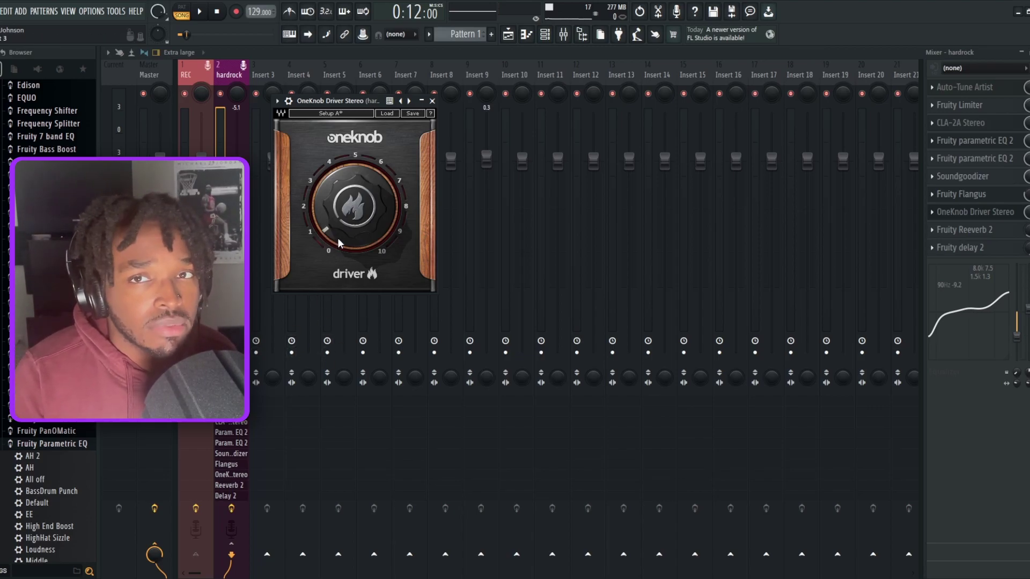
mouse_move(355, 235)
mouse_move(355, 235)
mouse_down()
mouse_move(355, 206)
mouse_move(353, 229)
mouse_up()
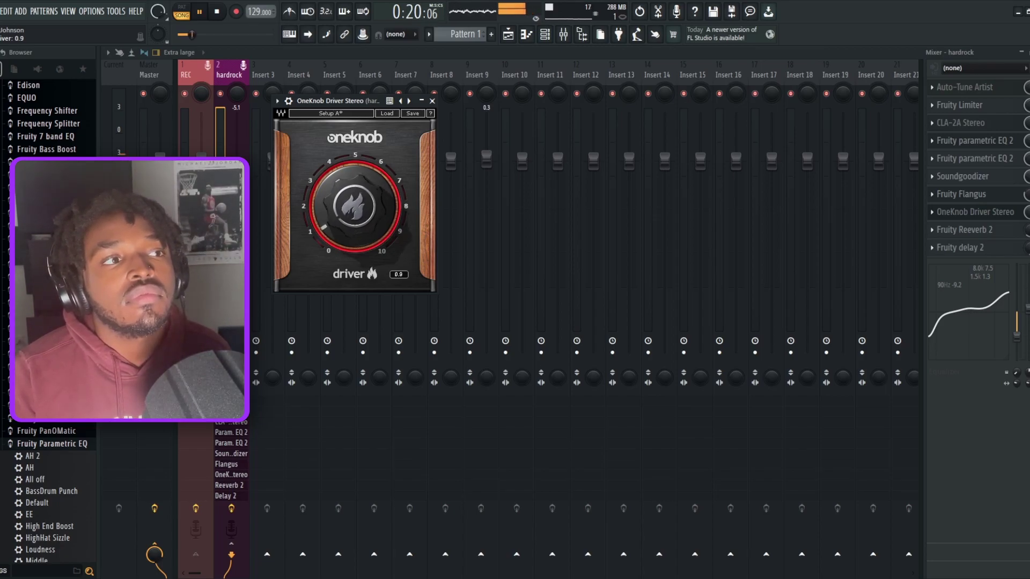
key(space)
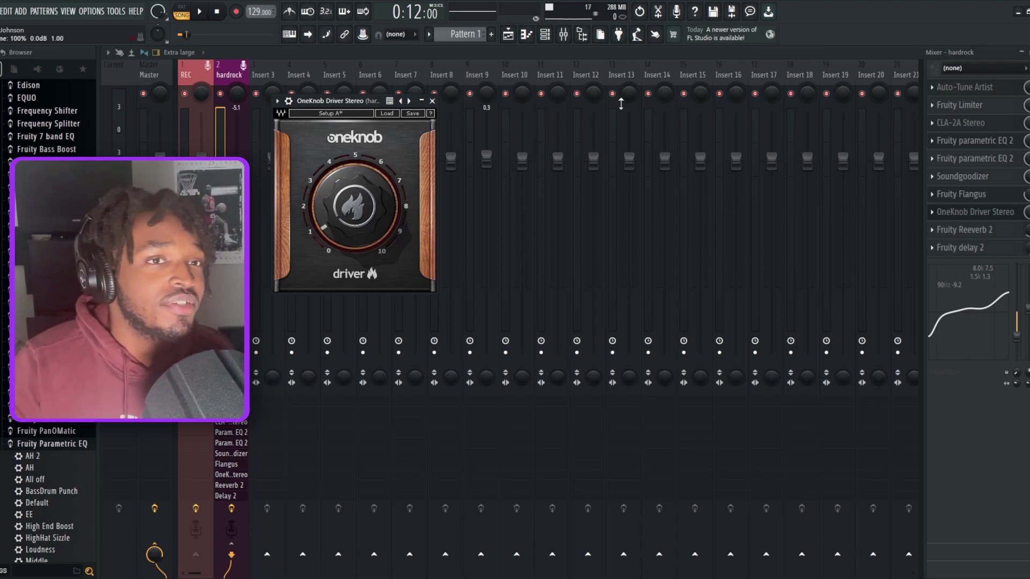
Adjust the room size in the hardrock track's Fruity Reeverb 2 and close the plugin.
click(979, 231)
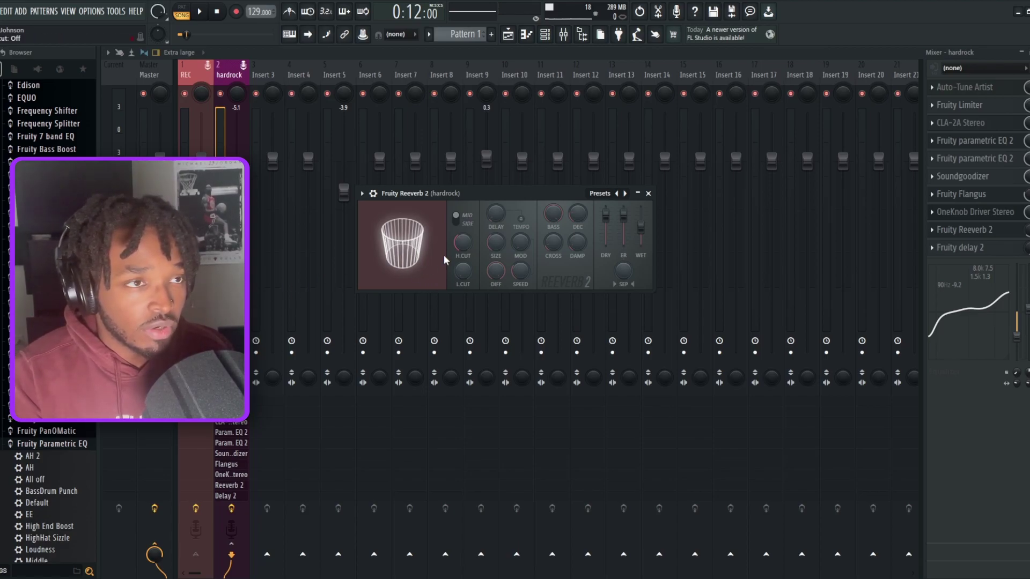
scroll(494, 258, up, 5)
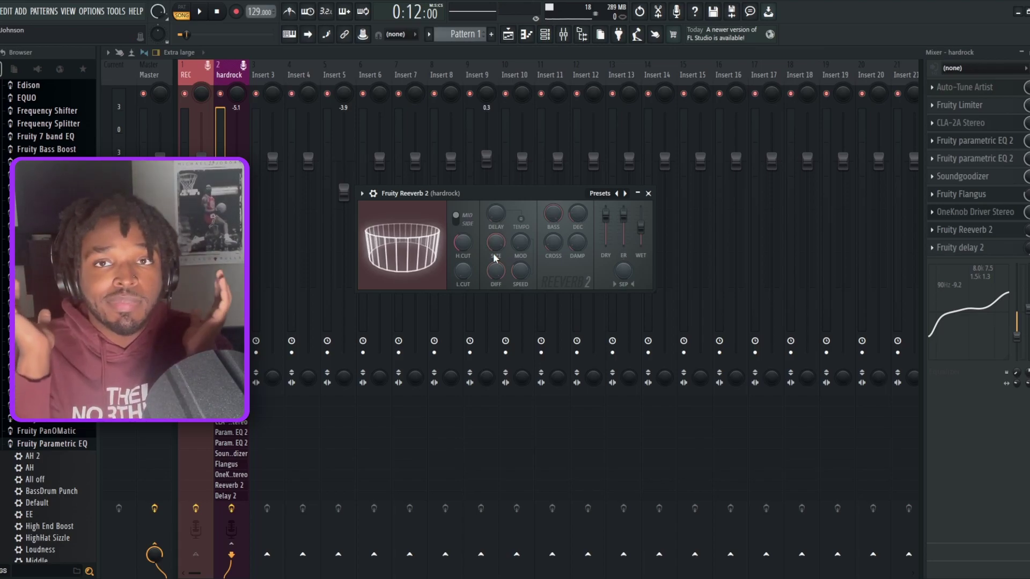
mouse_move(494, 258)
mouse_down()
mouse_move(493, 236)
mouse_move(494, 265)
mouse_up()
click(648, 193)
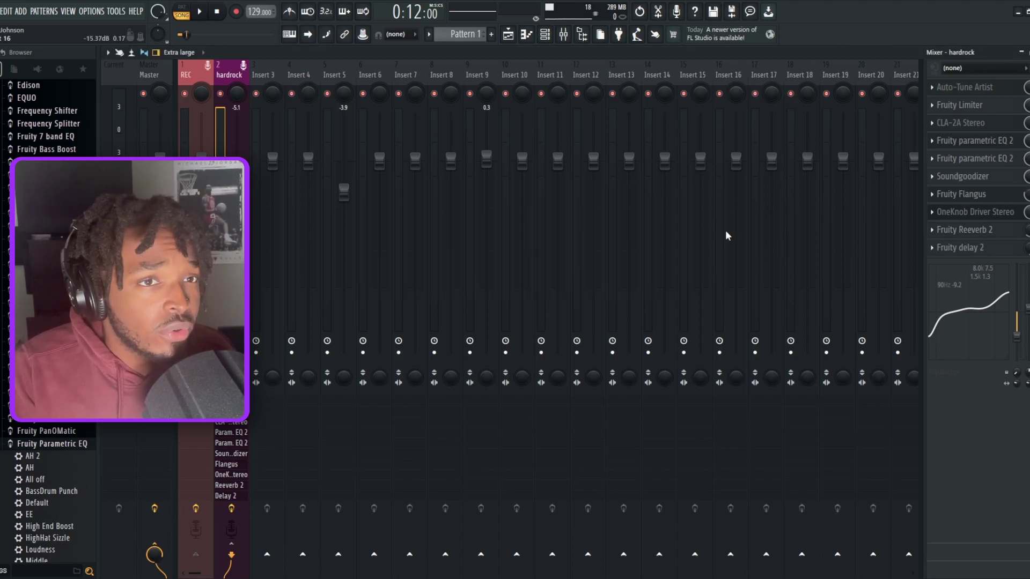
Examine the Fruity delay 2 settings on the hardrock track and close the plugin.
click(988, 250)
click(987, 251)
click(988, 250)
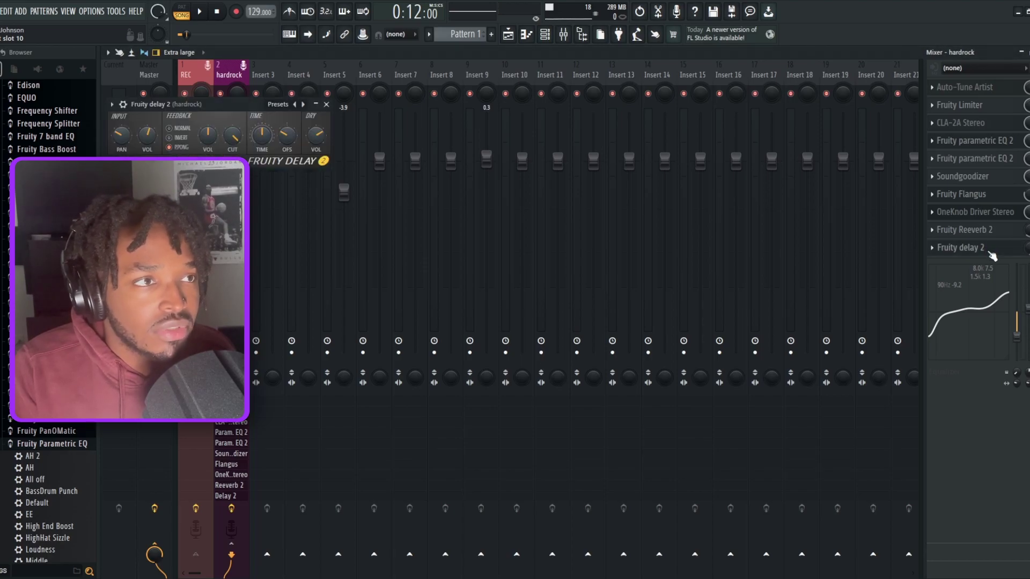
click(997, 256)
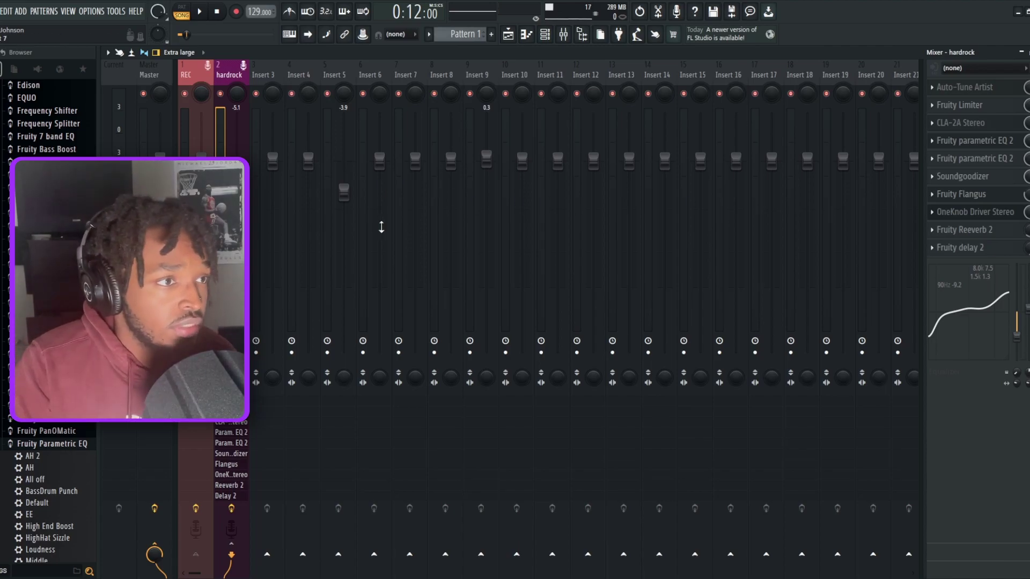
Bypass all effects on the hardrock track and restore the mixer to a small window over the playlist.
key(F5)
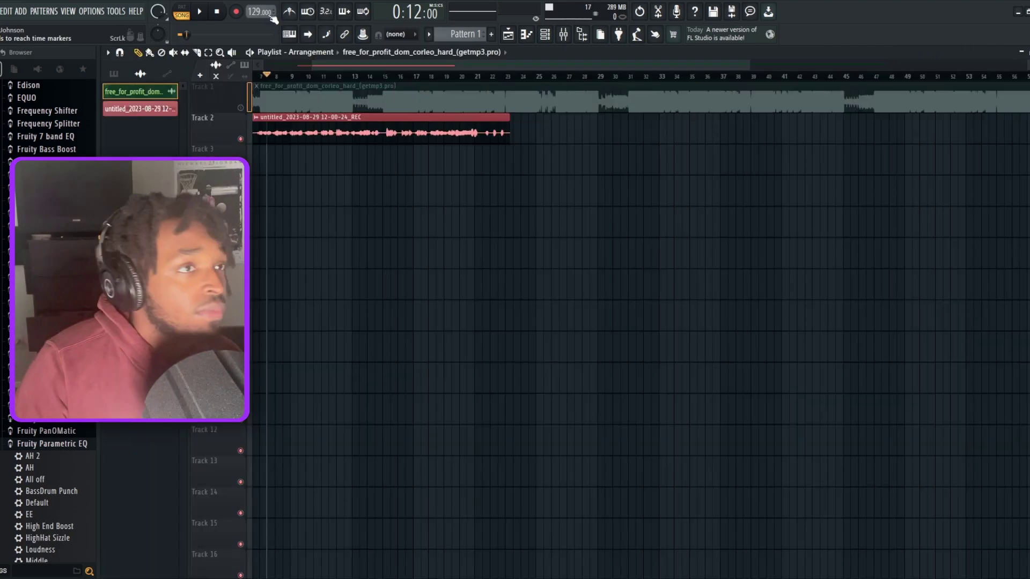
click(563, 36)
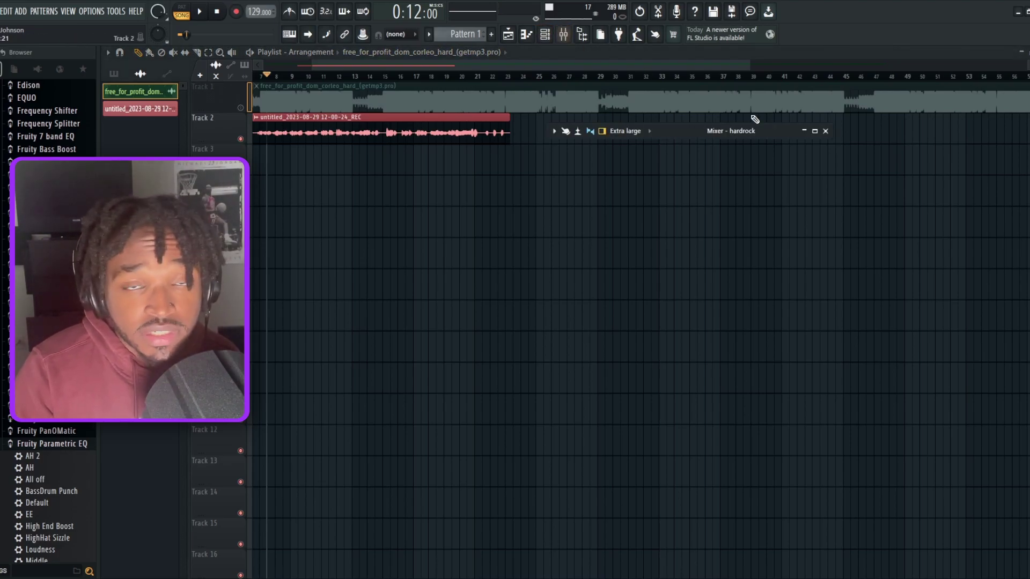
click(815, 131)
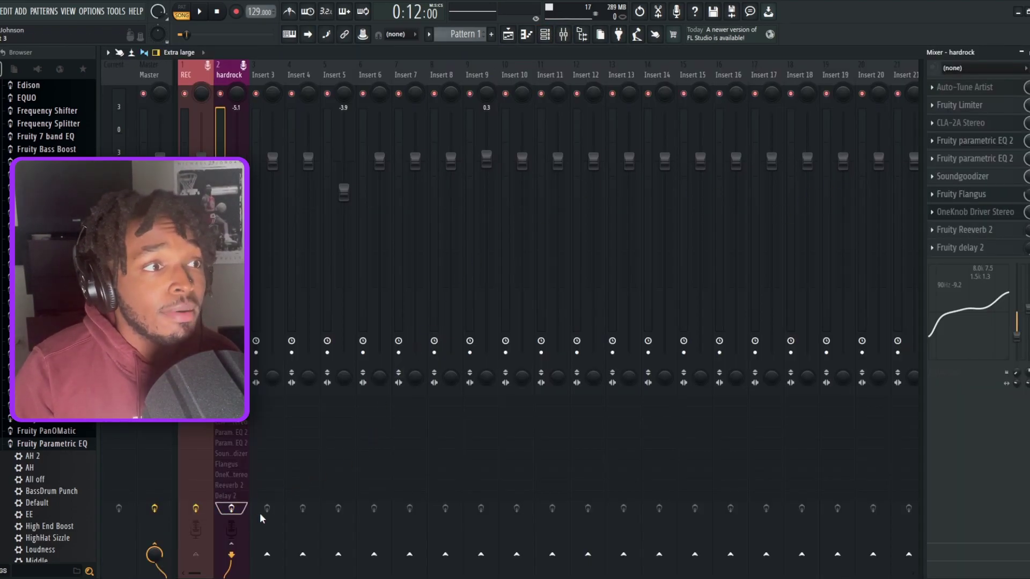
click(1025, 52)
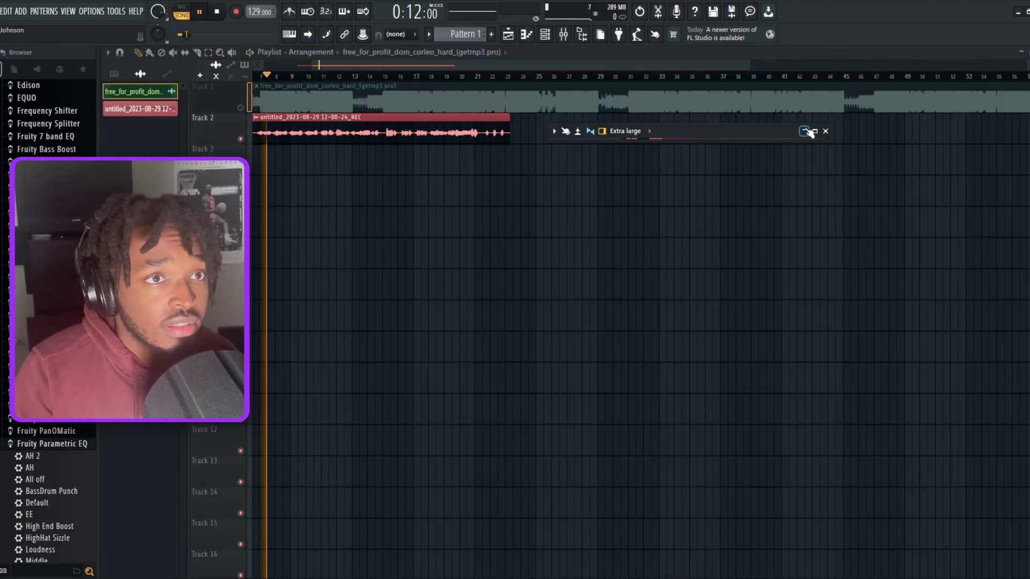
Play the dry vocal and move the mixer window over the playlist's empty area, clear of the vocal clip.
key(space)
drag(769, 131, 944, 148)
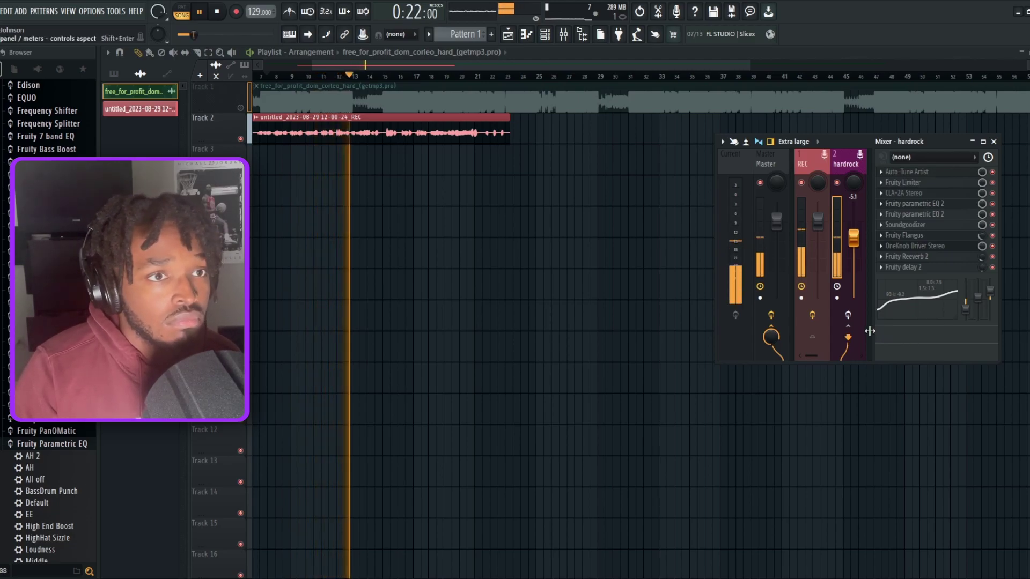
key(space)
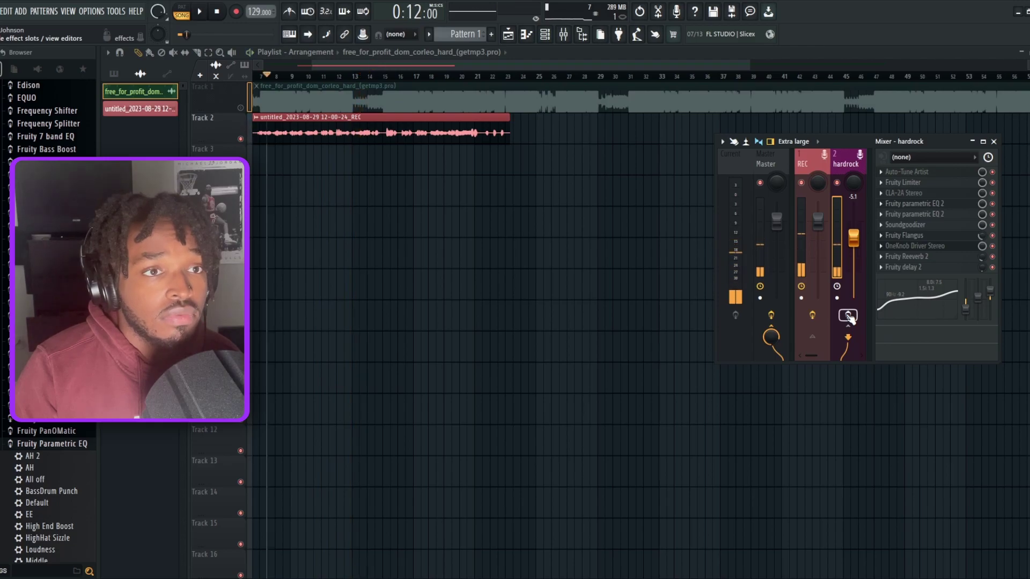
Play the vocal with the hardrock effects back on and unmute the beat on Track 1.
key(space)
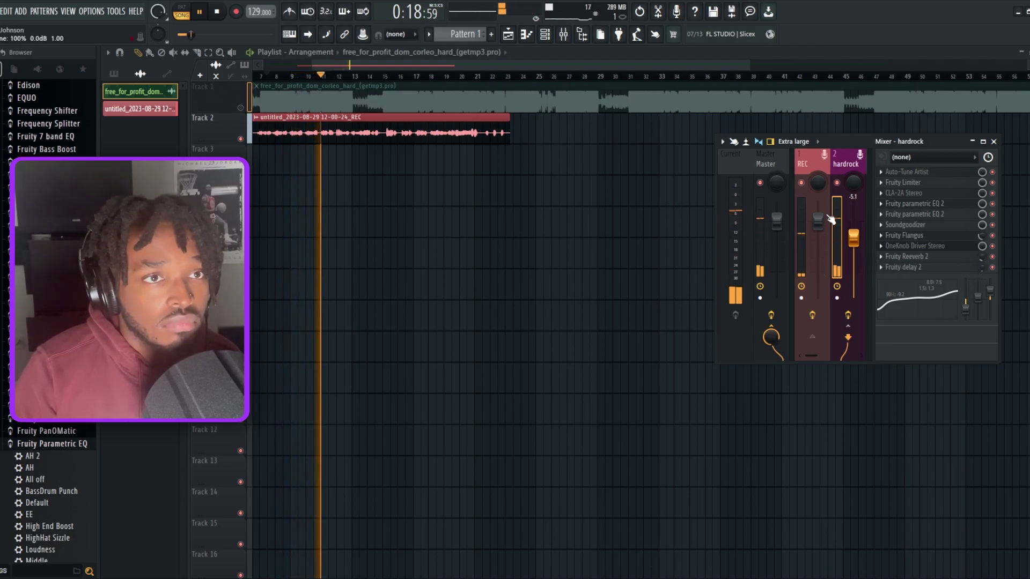
click(240, 107)
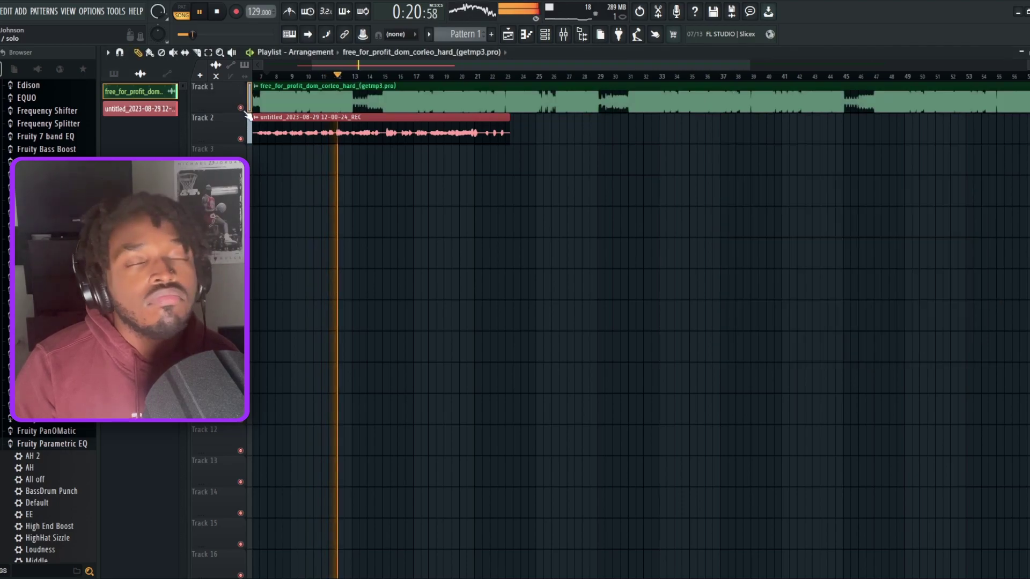